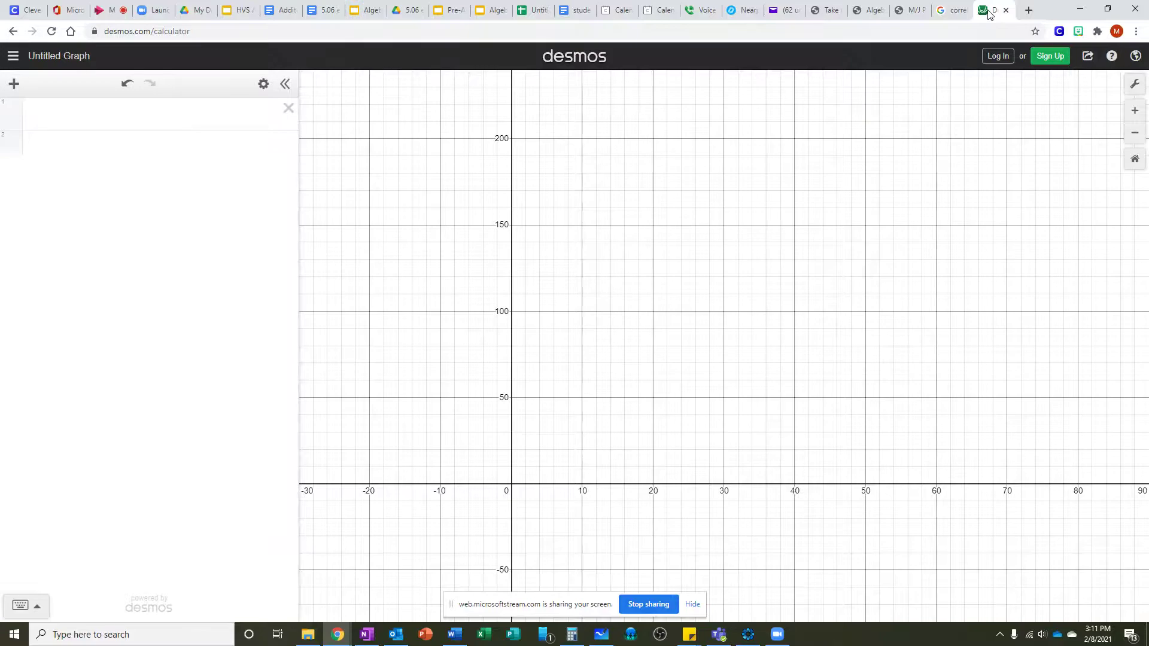
{"action": "left_click_drag", "start_coordinate": [106, 31], "coordinate": [188, 34]}
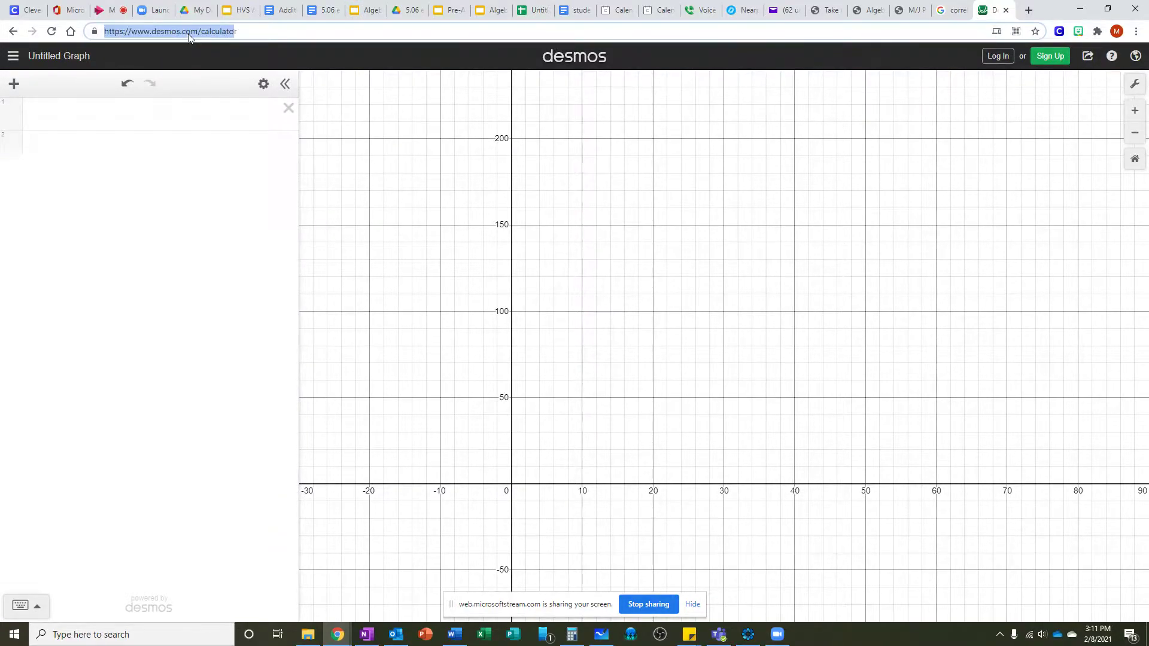
{"action": "left_click", "coordinate": [209, 32]}
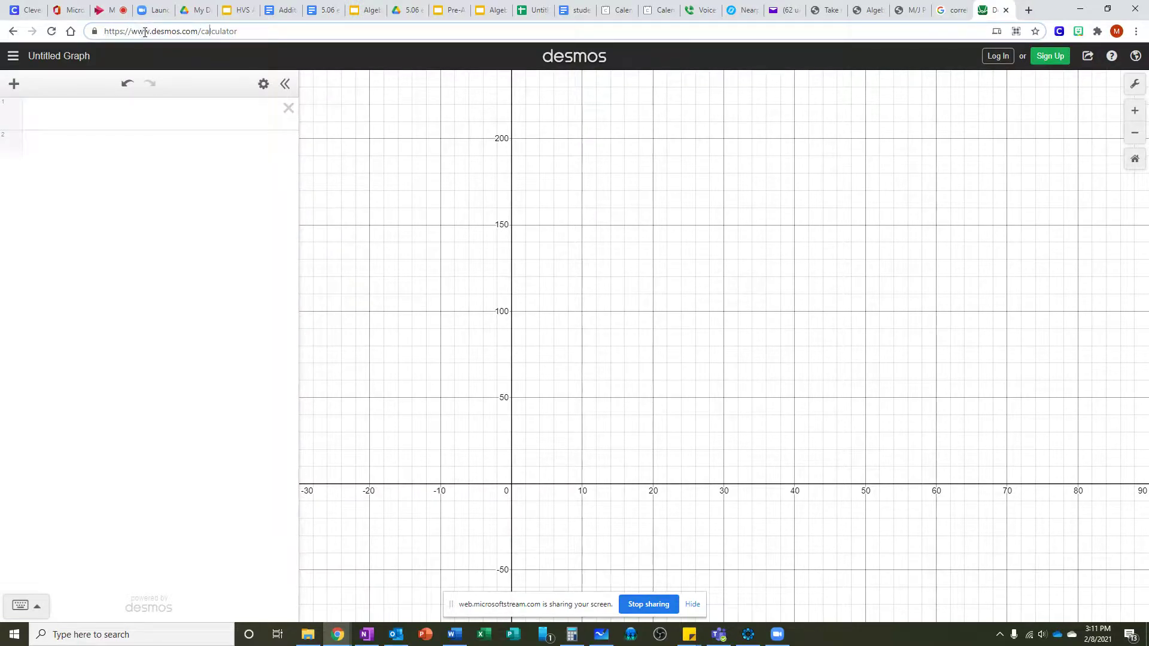
{"action": "left_click_drag", "start_coordinate": [240, 32], "coordinate": [201, 32]}
{"action": "left_click", "coordinate": [287, 33]}
Step: Select the Age and Annual salary data rows below the header in the Word table and copy them
{"action": "left_click_drag", "start_coordinate": [1148, 82], "coordinate": [729, 82]}
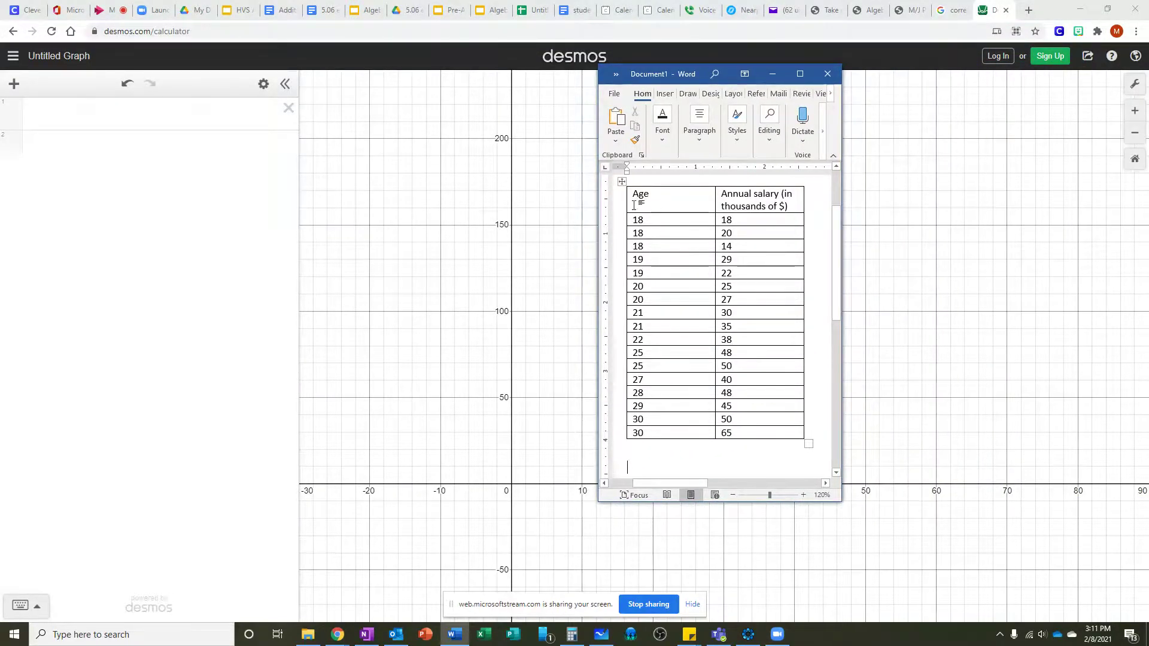
{"action": "left_click_drag", "start_coordinate": [635, 195], "coordinate": [760, 434]}
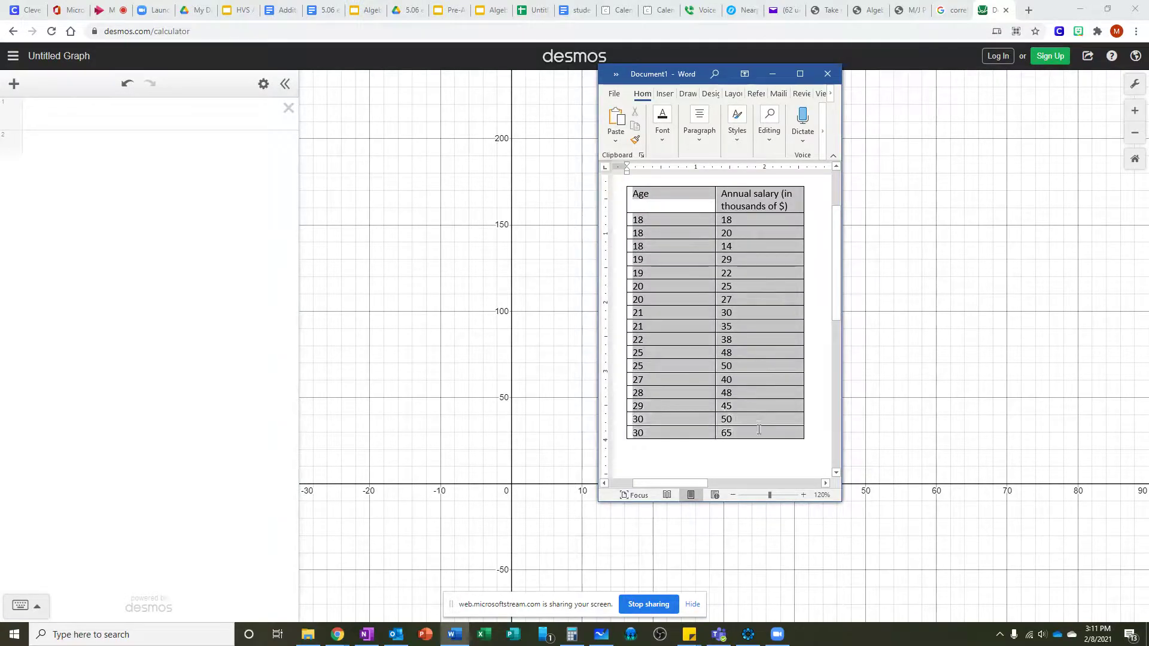
{"action": "left_click", "coordinate": [673, 193]}
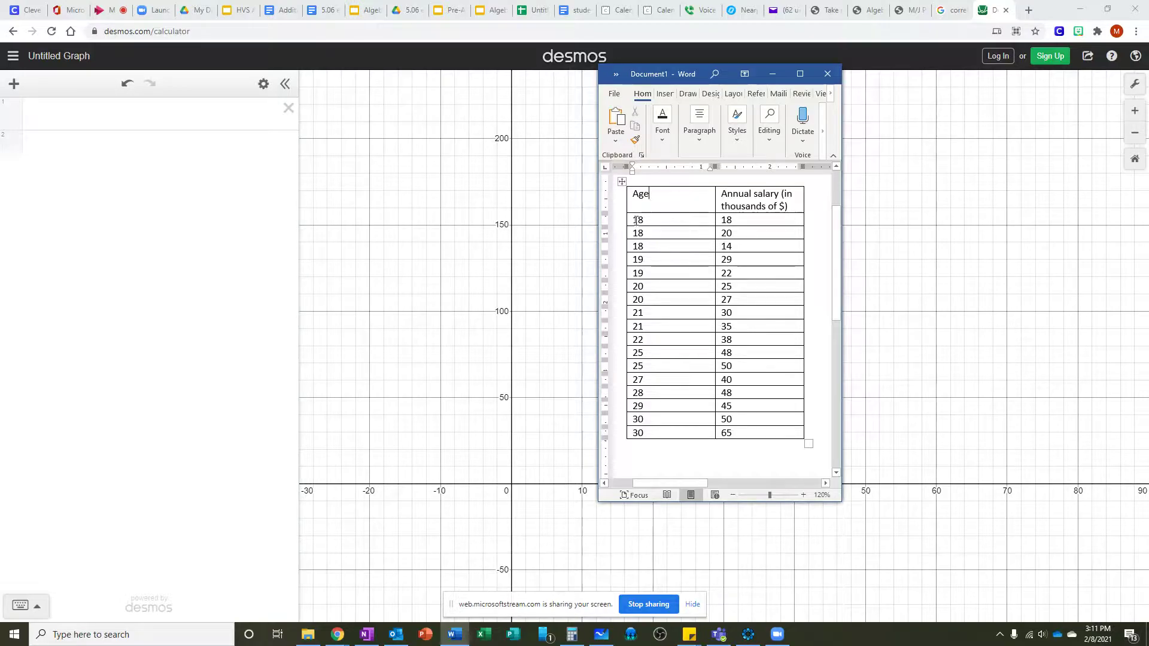
{"action": "left_click_drag", "start_coordinate": [635, 220], "coordinate": [753, 435]}
{"action": "key", "text": "ctrl+c"}
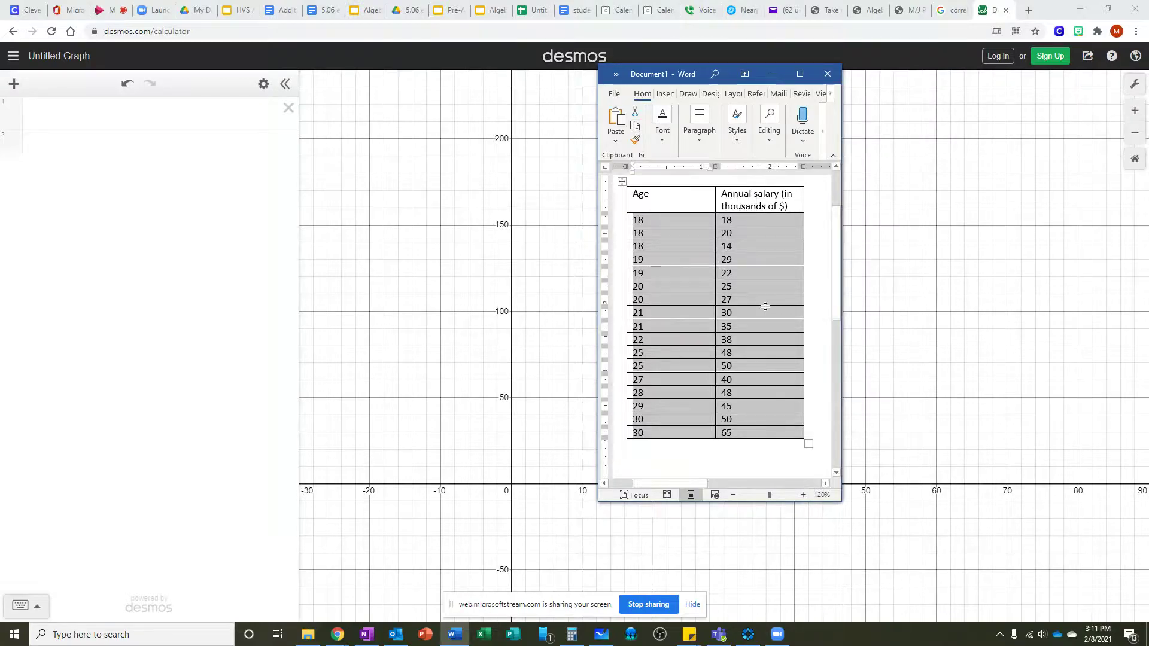
Step: Paste the copied age and salary data into the first expression line as a table
{"action": "left_click", "coordinate": [117, 112]}
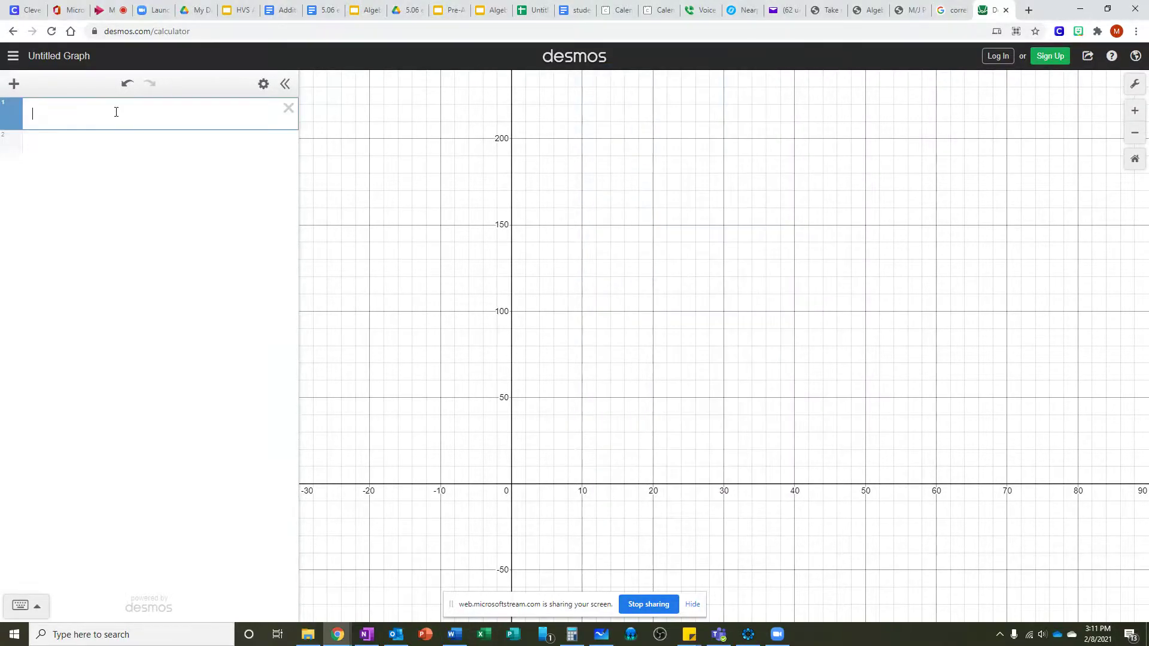
{"action": "right_click", "coordinate": [76, 113]}
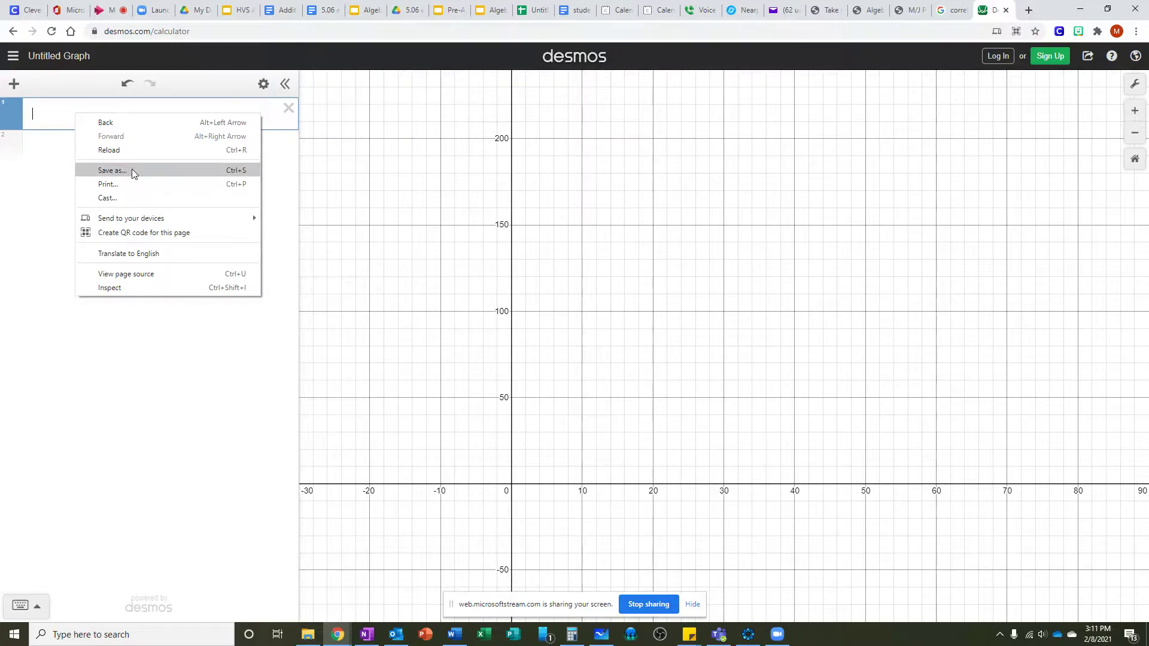
{"action": "left_click", "coordinate": [55, 109]}
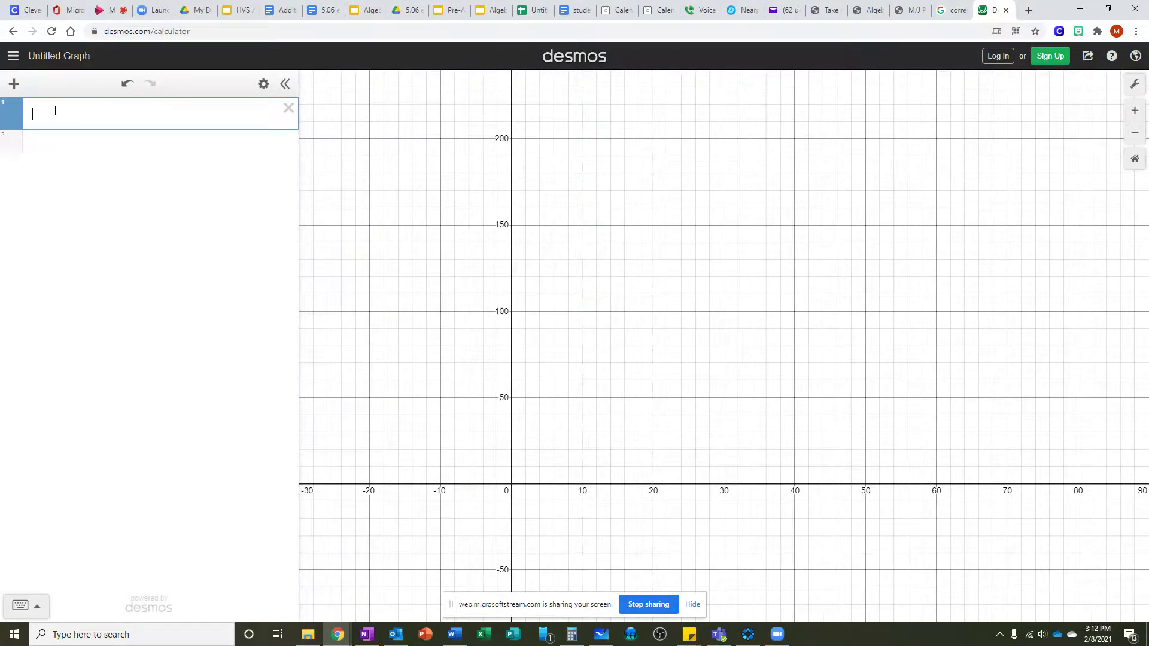
{"action": "key", "text": "ctrl+v"}
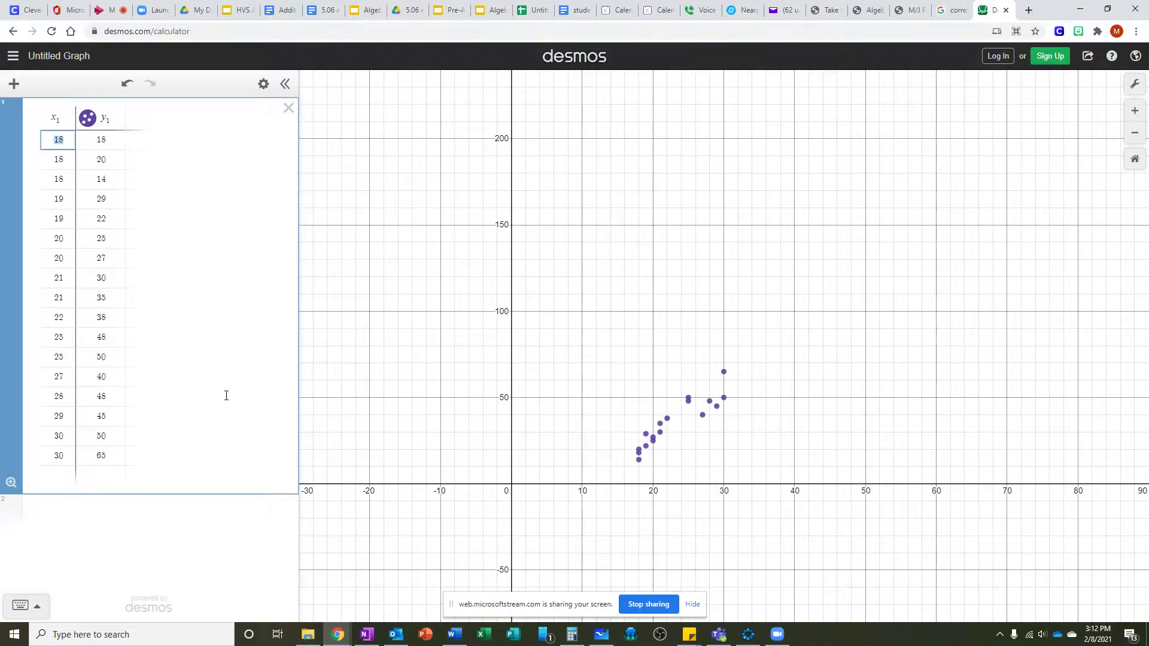
Step: Zoom and pan the graph to frame the plotted data points
{"action": "left_click", "coordinate": [1135, 114]}
{"action": "left_click_drag", "start_coordinate": [769, 534], "coordinate": [933, 247]}
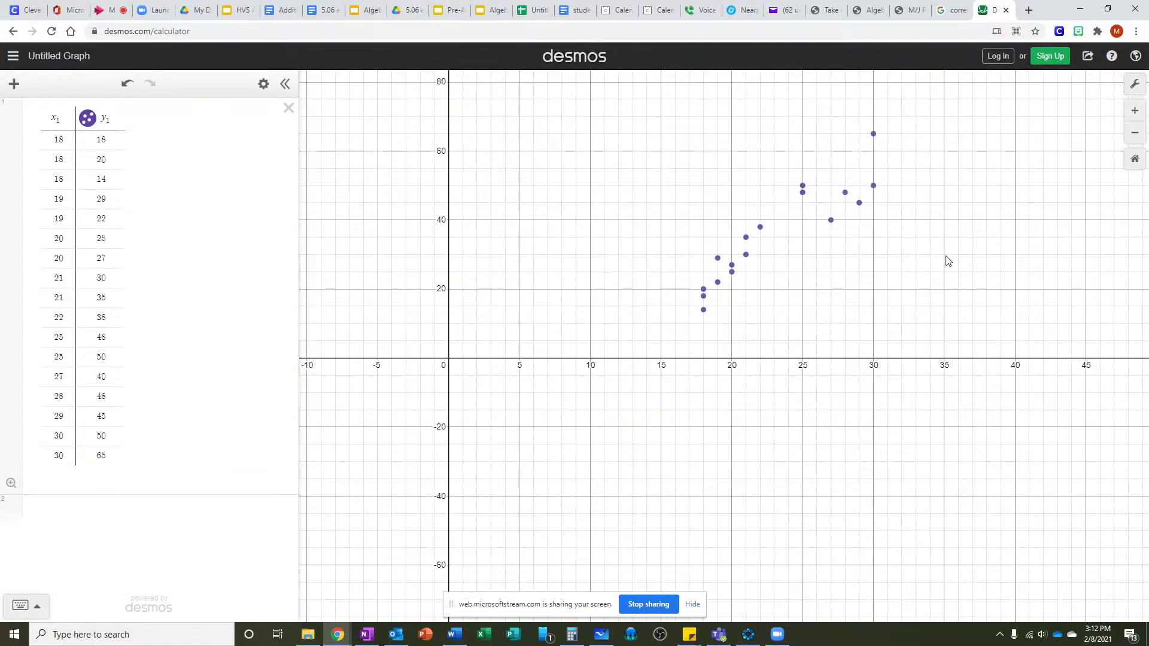
{"action": "left_click", "coordinate": [1134, 113]}
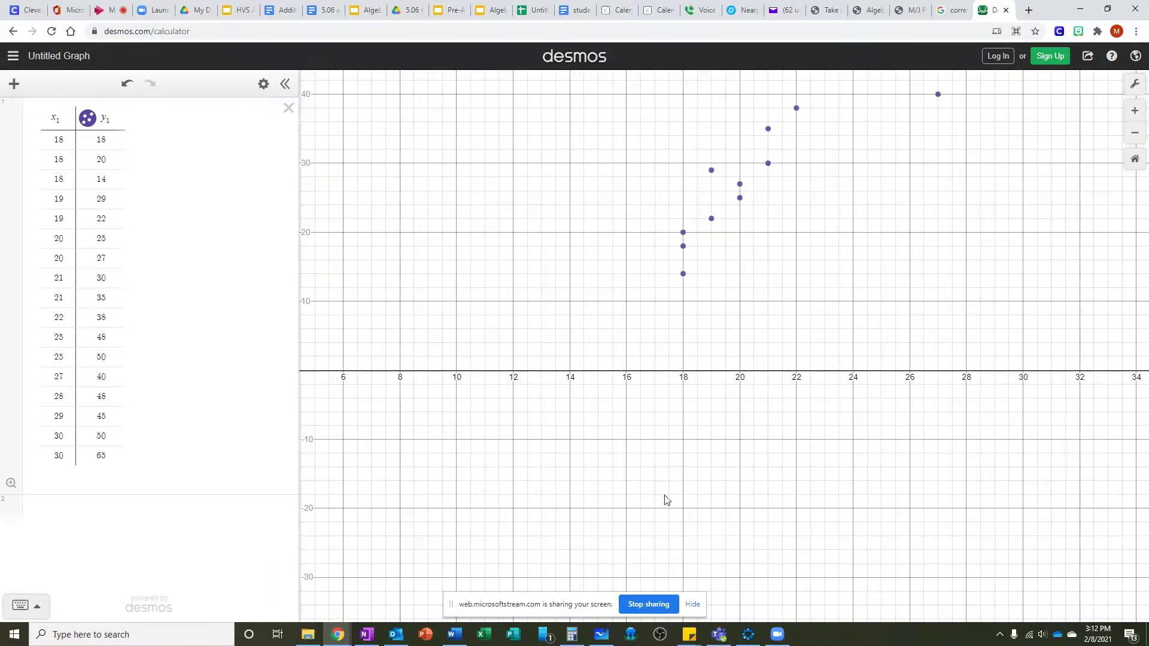
{"action": "left_click_drag", "start_coordinate": [662, 479], "coordinate": [716, 568]}
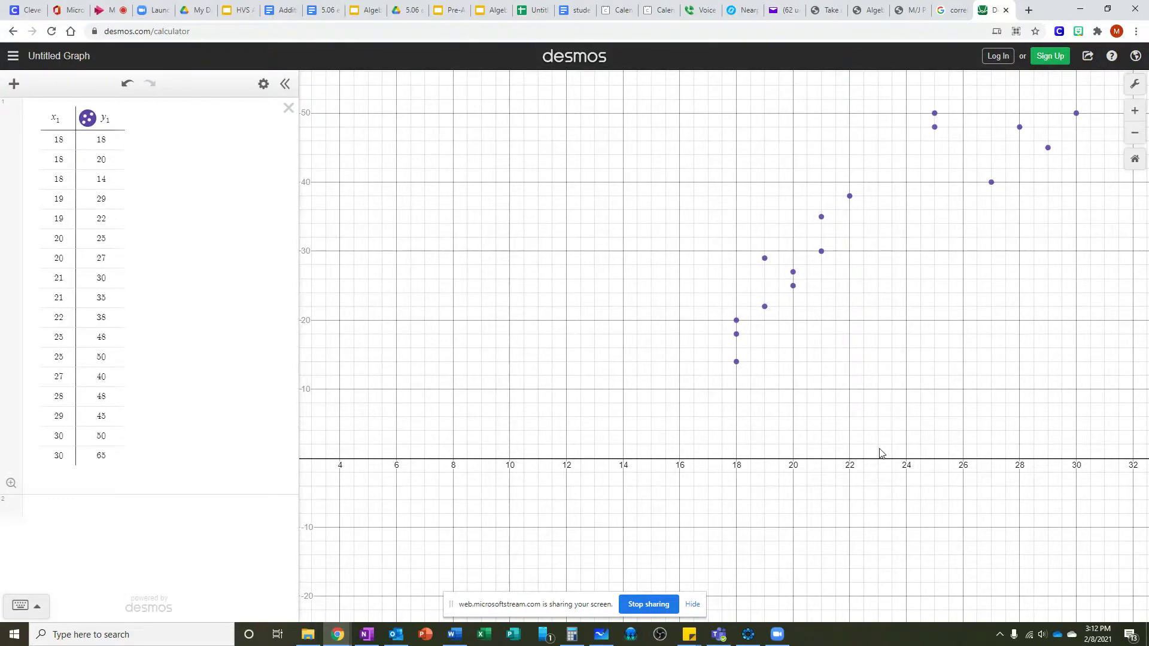
{"action": "left_click", "coordinate": [1135, 141]}
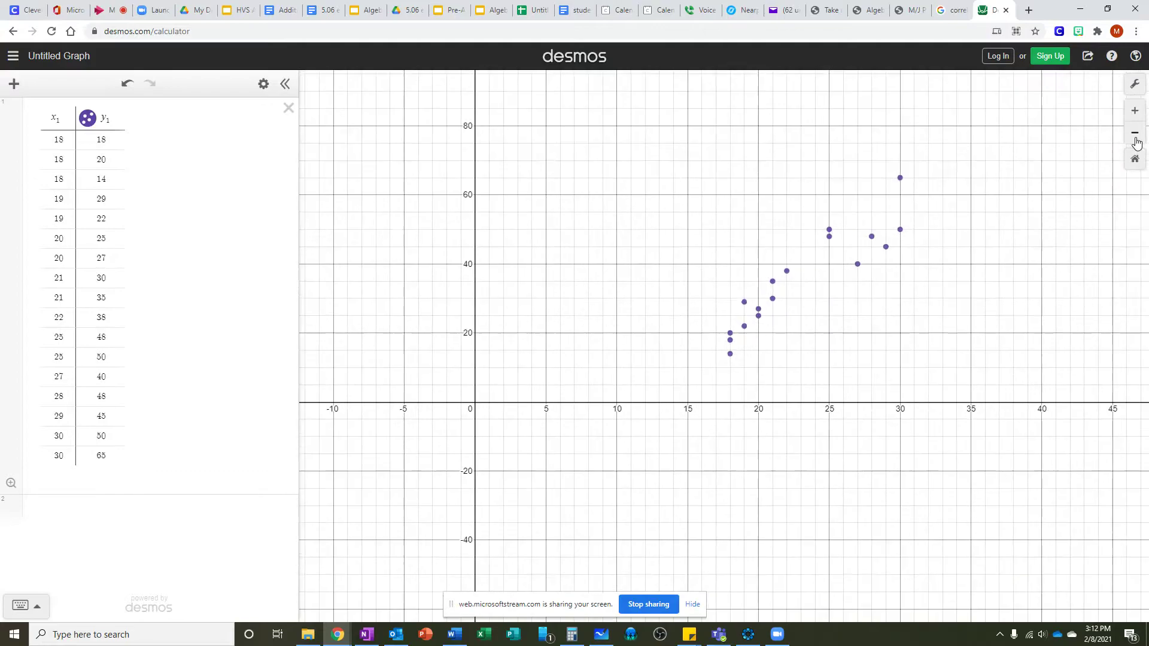
{"action": "left_click_drag", "start_coordinate": [948, 352], "coordinate": [910, 361]}
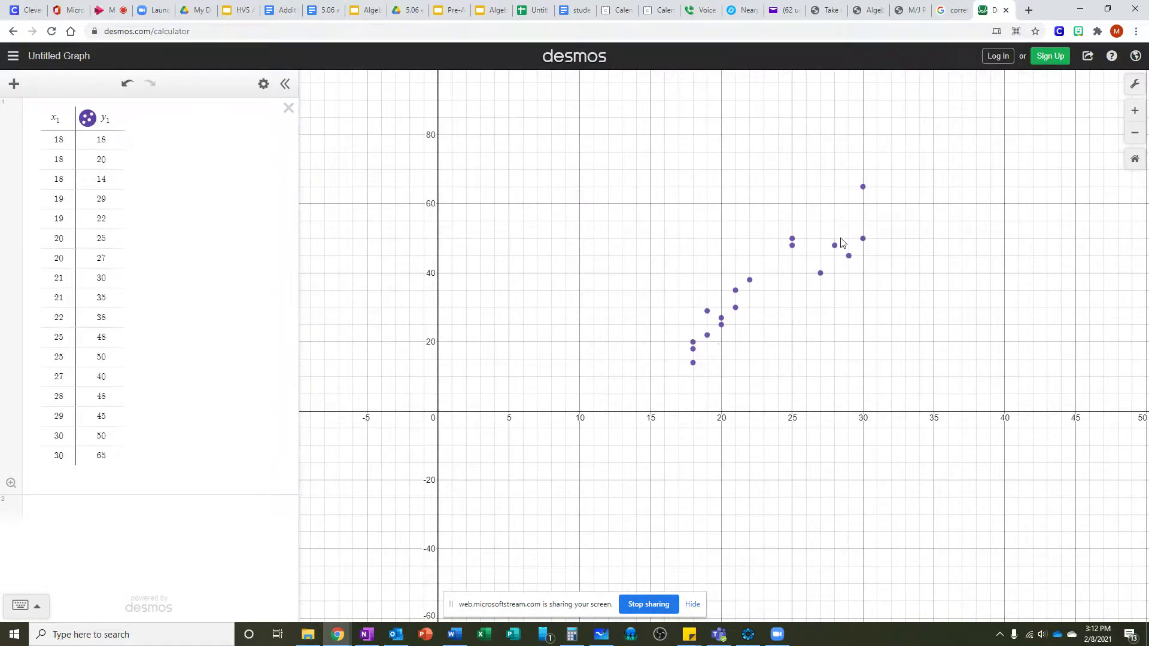
Step: Add a new expression and enter the regression y₁ ~ mx₁ to fit a line through the origin
{"action": "left_click", "coordinate": [13, 86]}
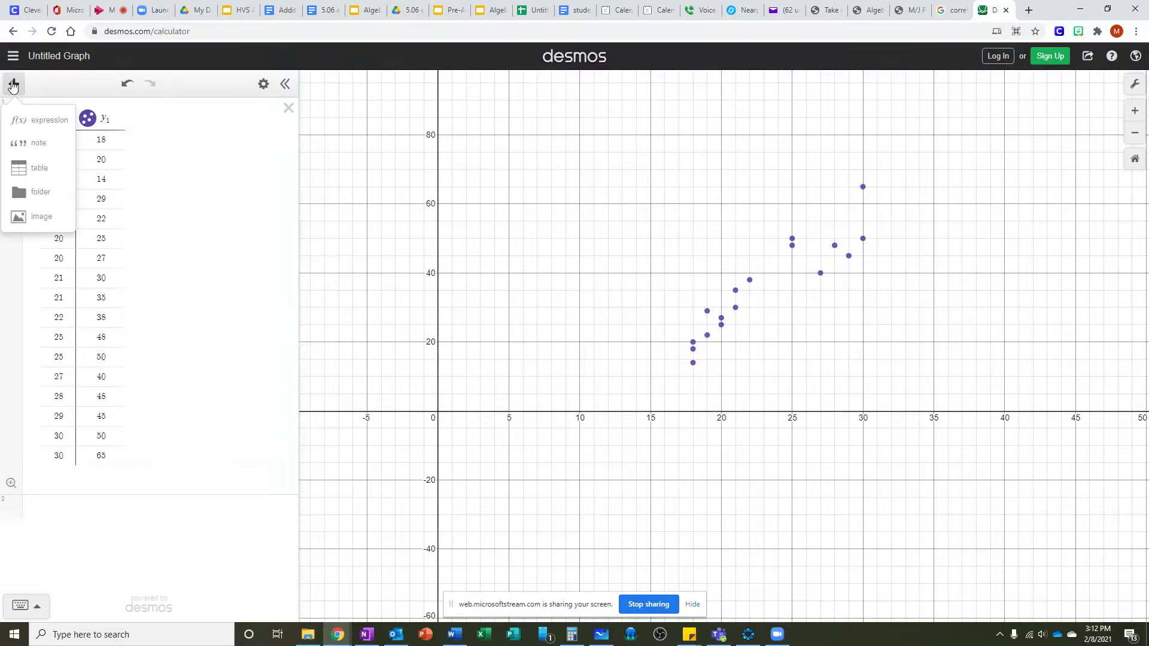
{"action": "left_click", "coordinate": [38, 123]}
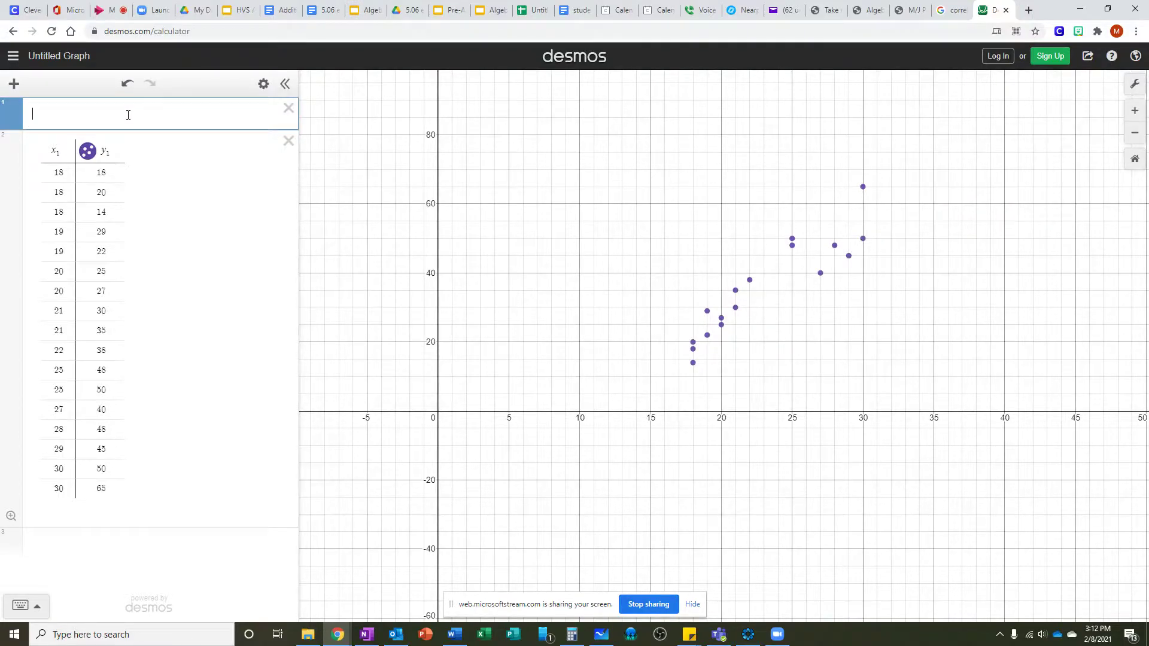
{"action": "type", "text": "y_"}
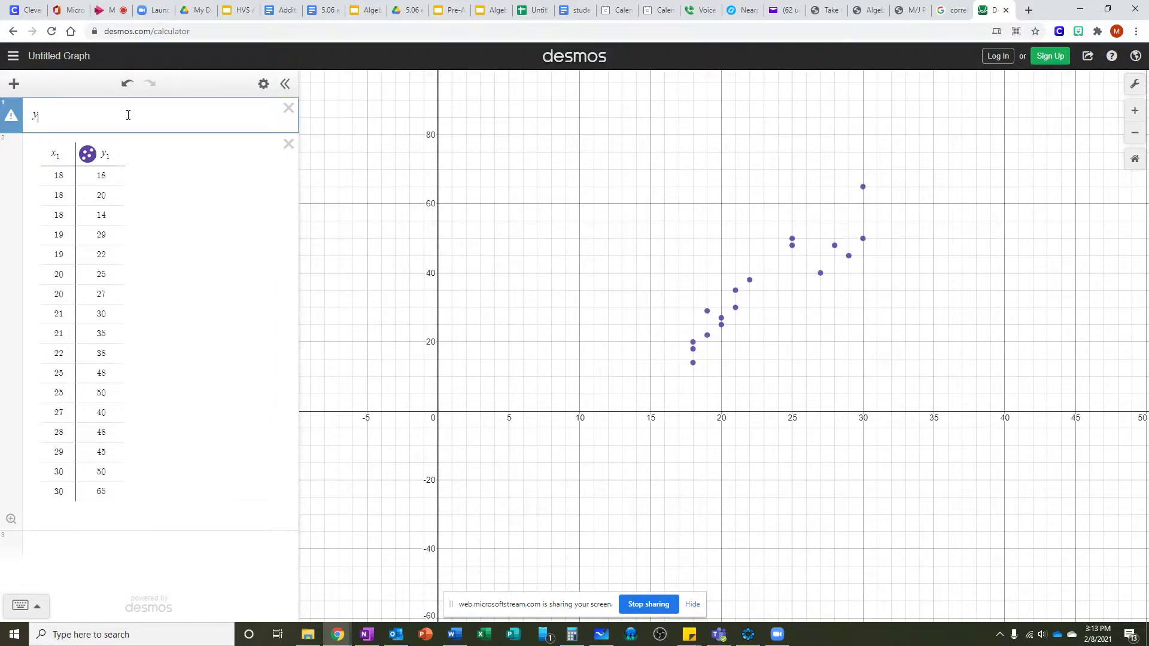
{"action": "type", "text": "1"}
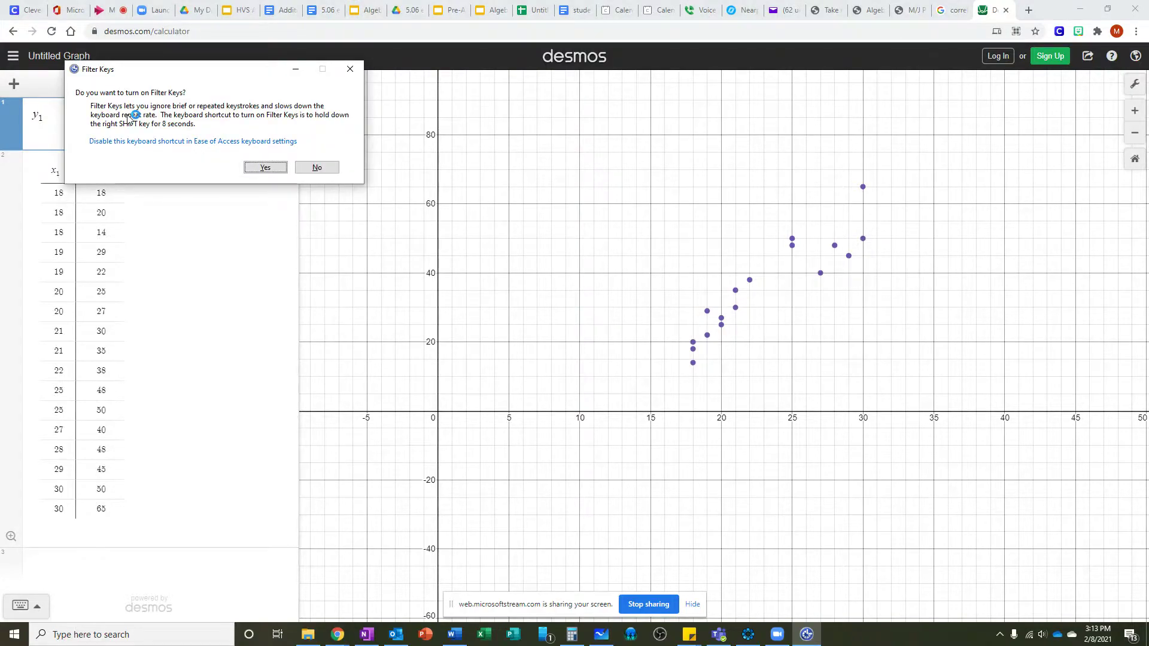
{"action": "left_click", "coordinate": [316, 167]}
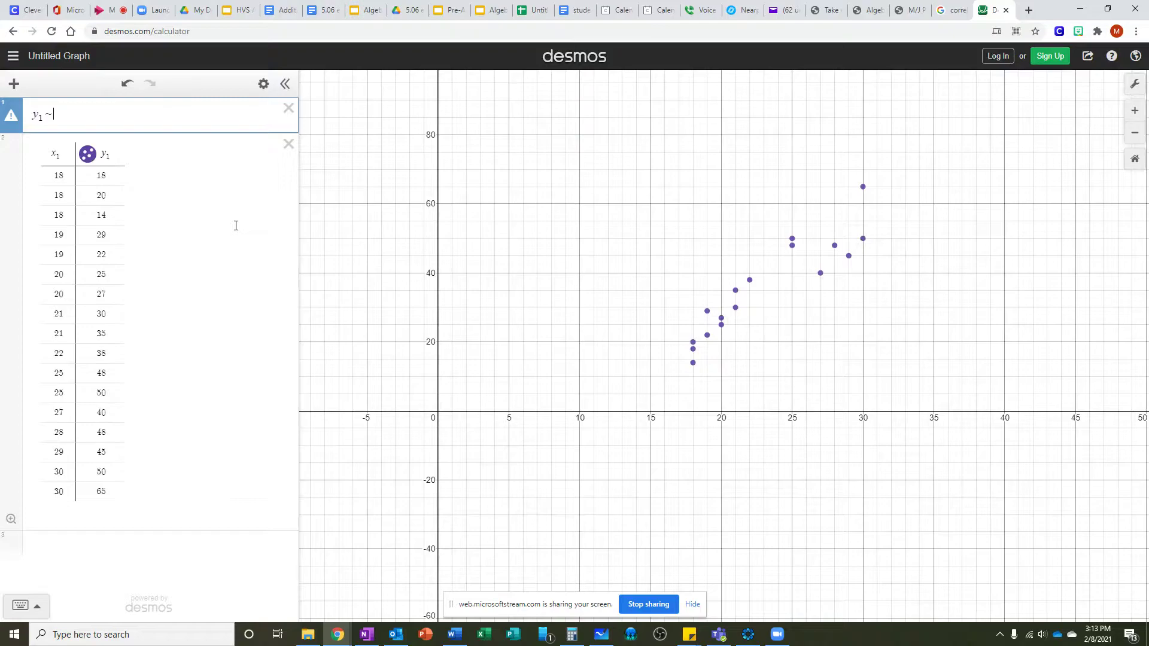
{"action": "type", "text": "m"}
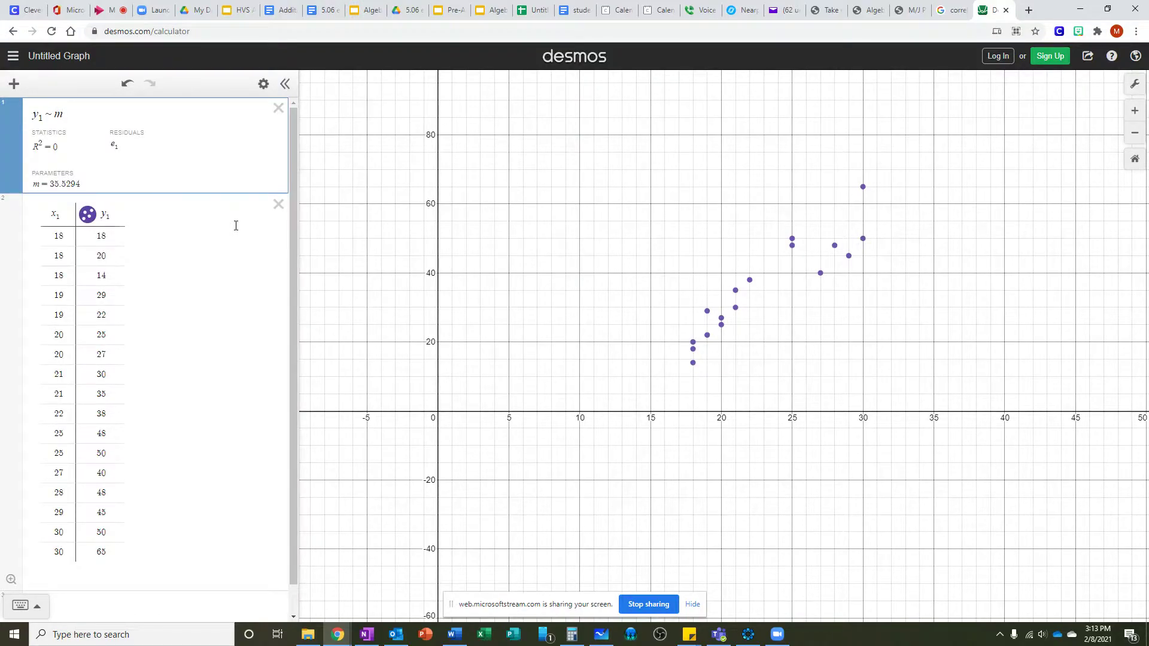
{"action": "type", "text": "x"}
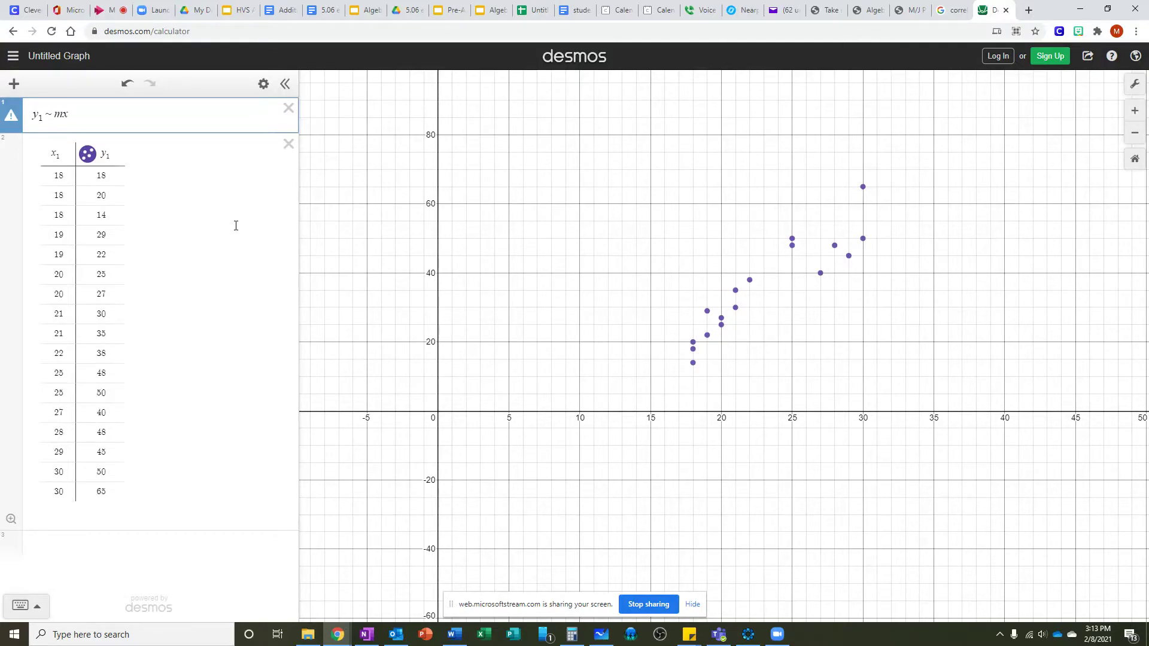
{"action": "type", "text": "1"}
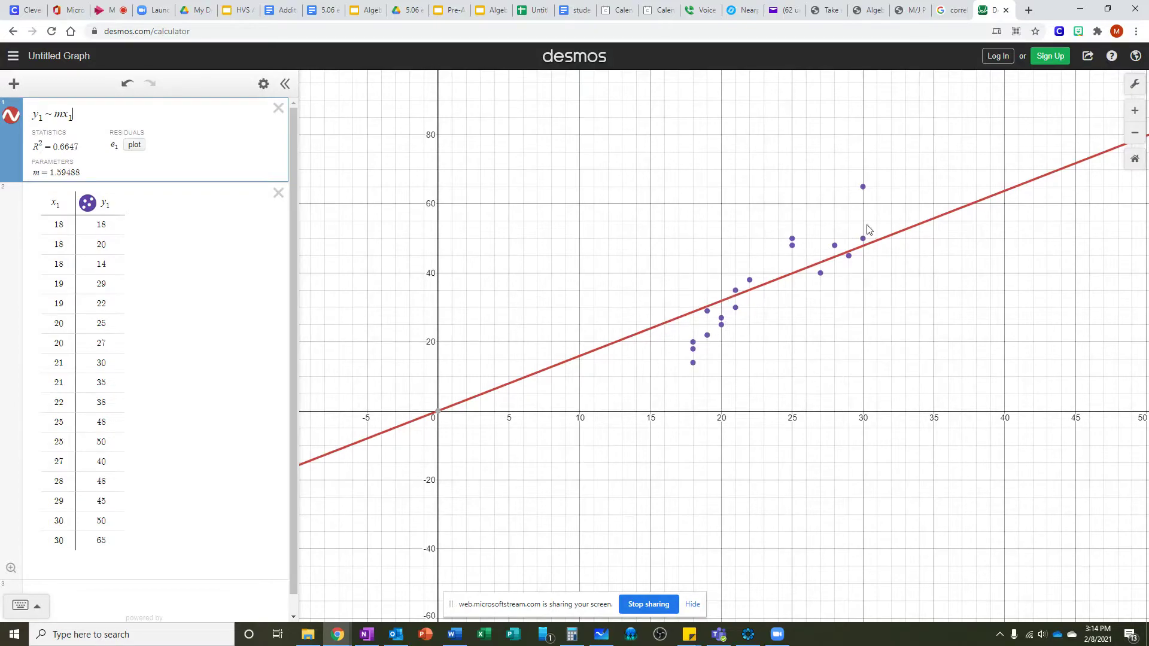
Step: Inspect the coordinates of the line's origin point and several data points on the graph
{"action": "mouse_move", "coordinate": [438, 412]}
{"action": "left_click", "coordinate": [438, 413]}
{"action": "left_click", "coordinate": [693, 350]}
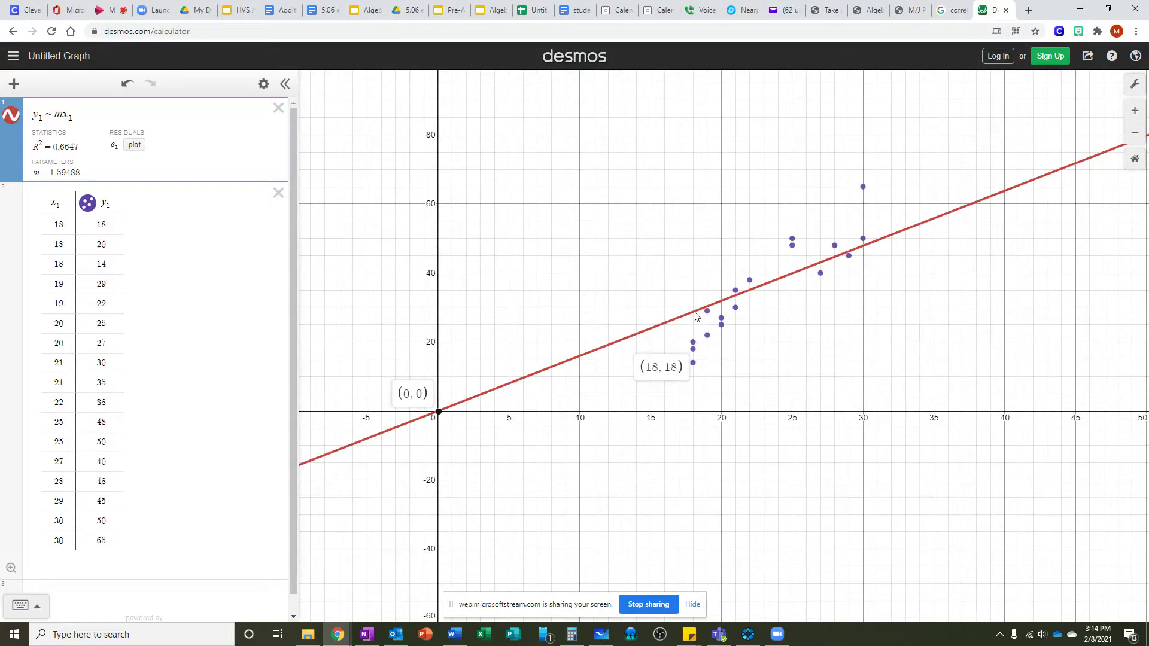
{"action": "mouse_move", "coordinate": [694, 312]}
{"action": "left_click", "coordinate": [750, 280]}
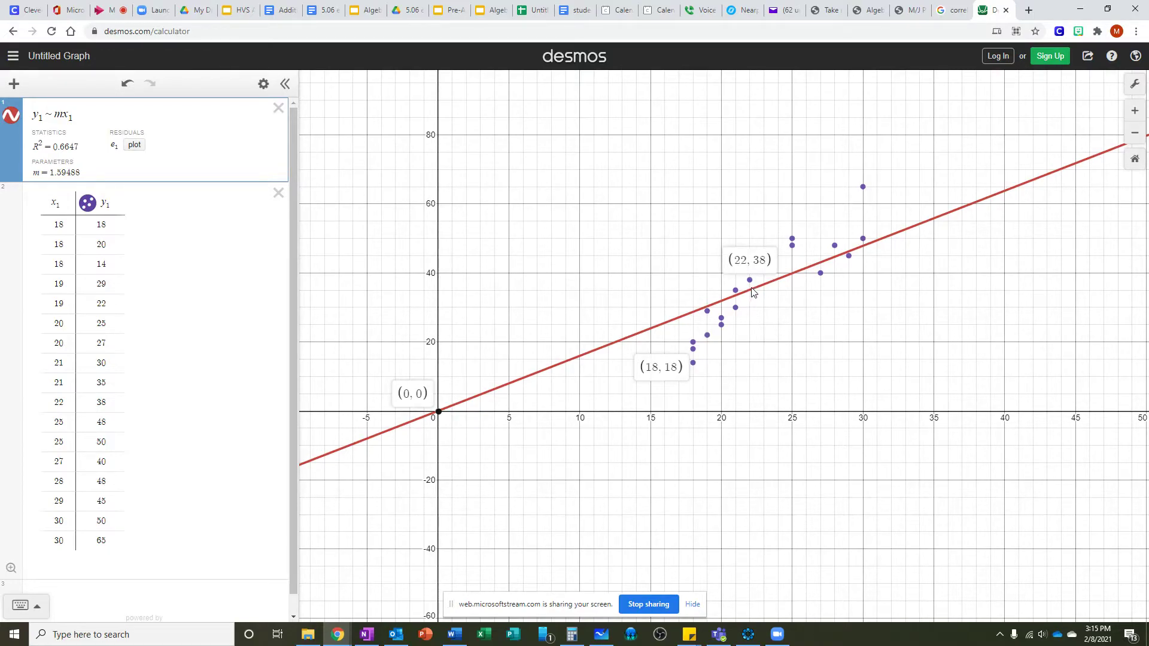
{"action": "mouse_move", "coordinate": [752, 293]}
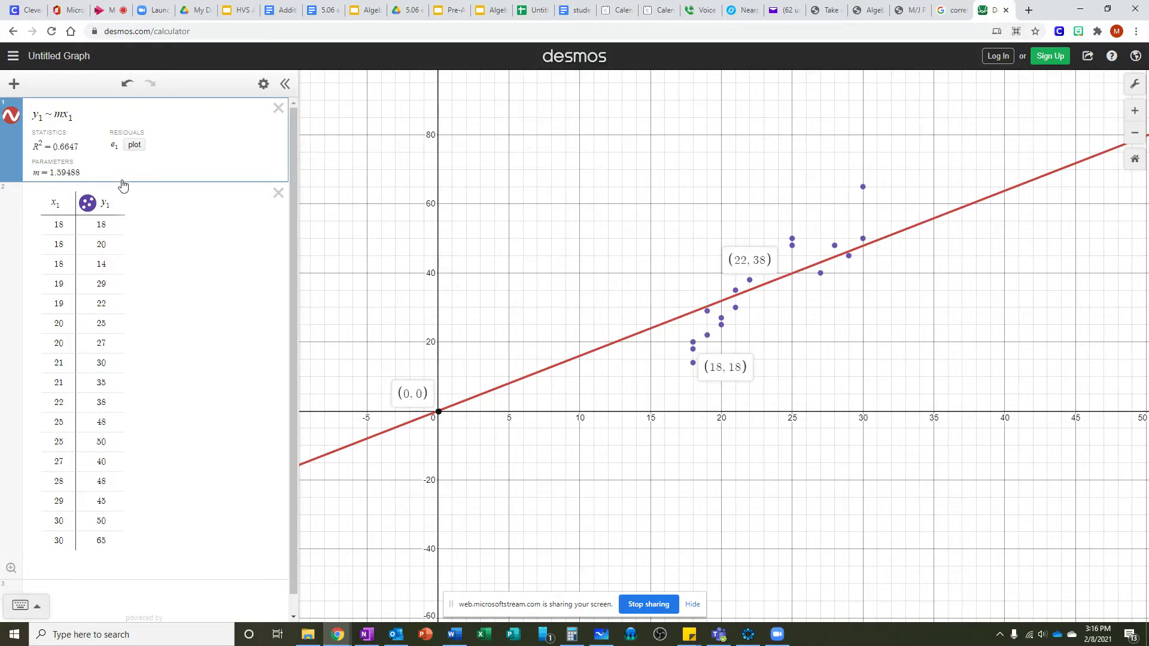
Step: Examine the slope parameter m and the points near the fitted line
{"action": "left_click", "coordinate": [47, 173]}
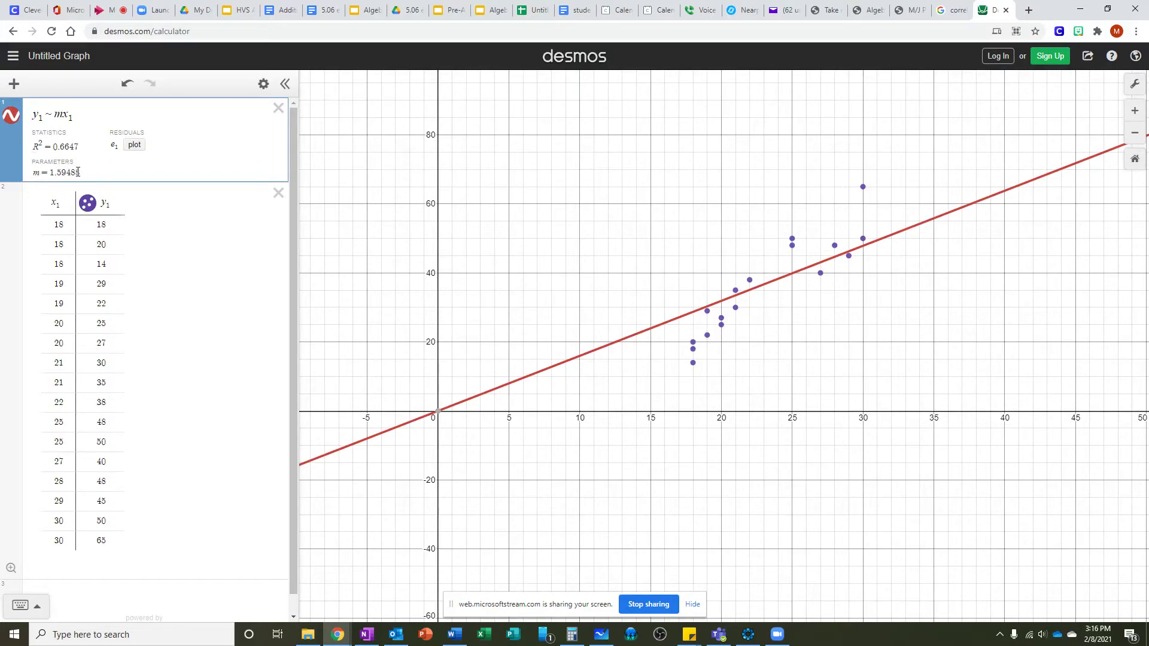
{"action": "left_click", "coordinate": [617, 343]}
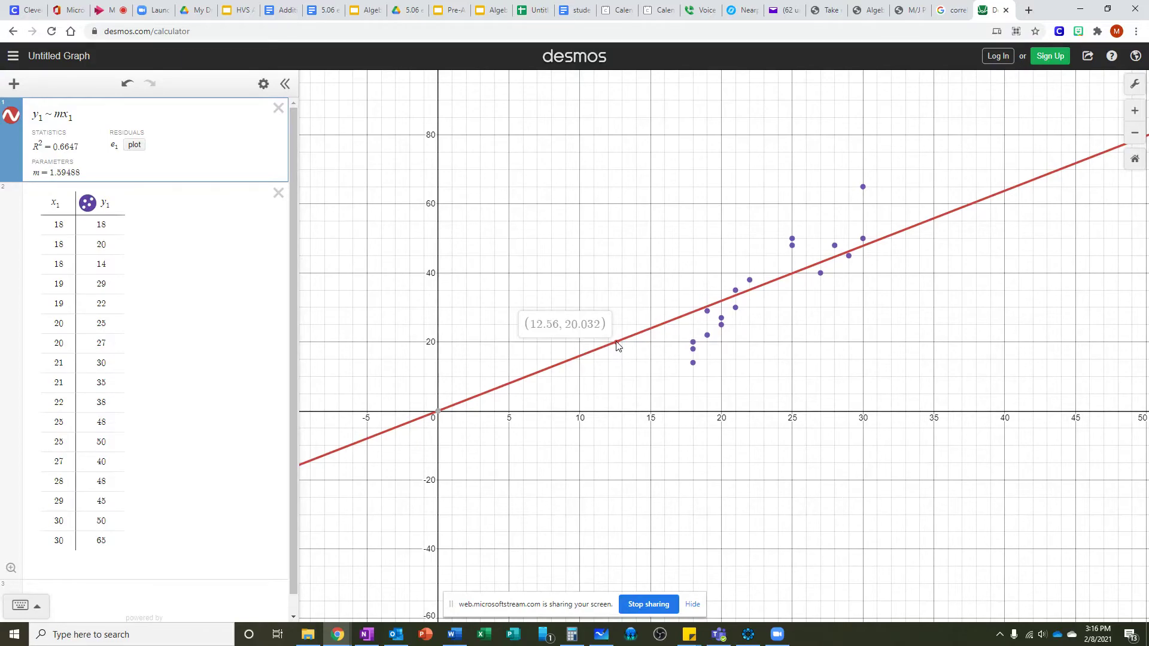
{"action": "left_click", "coordinate": [864, 251]}
{"action": "left_click_drag", "start_coordinate": [864, 247], "coordinate": [865, 251]}
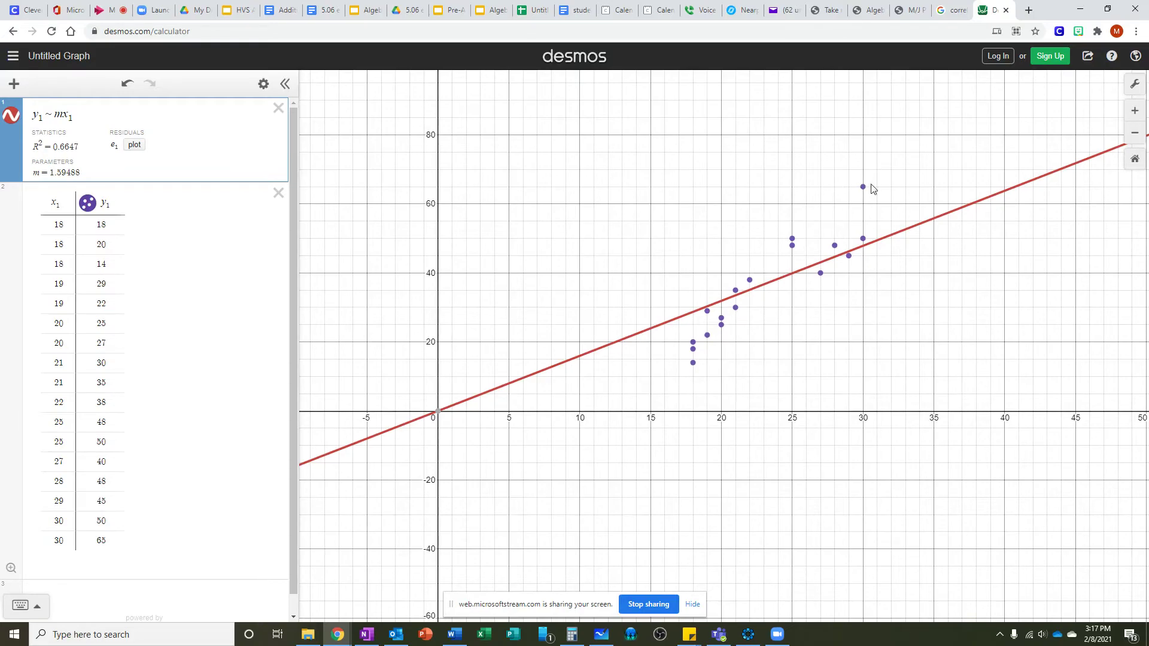
{"action": "left_click", "coordinate": [441, 411]}
Step: Append − 20 to the regression expression
{"action": "left_click", "coordinate": [98, 113]}
{"action": "type", "text": "-"}
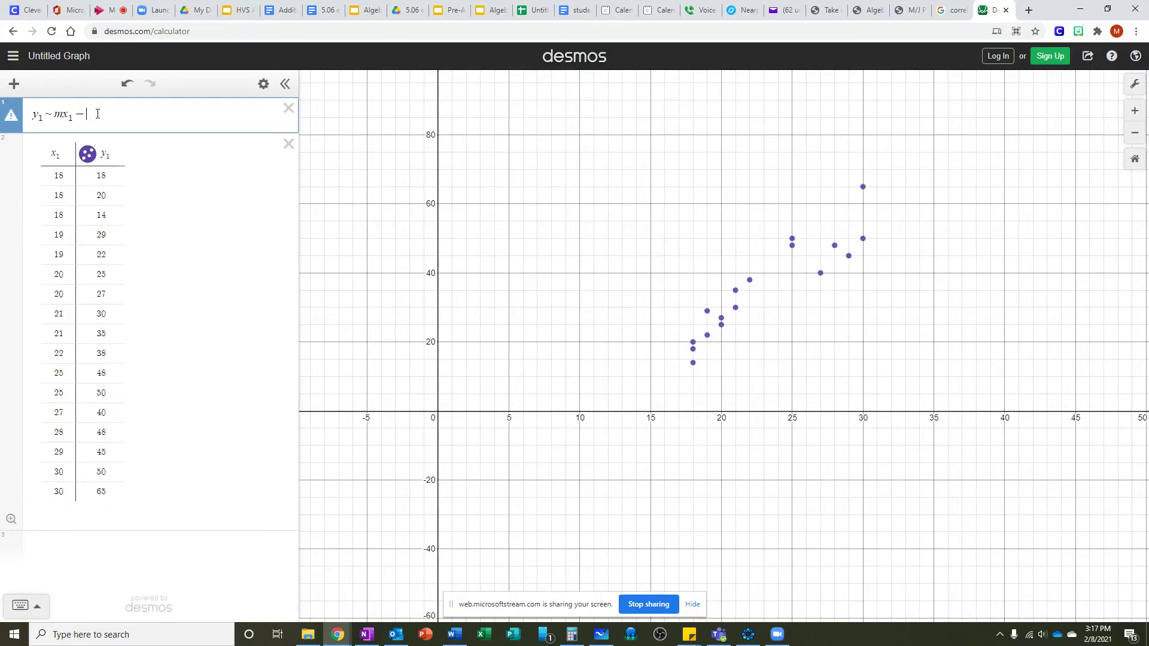
{"action": "type", "text": "20"}
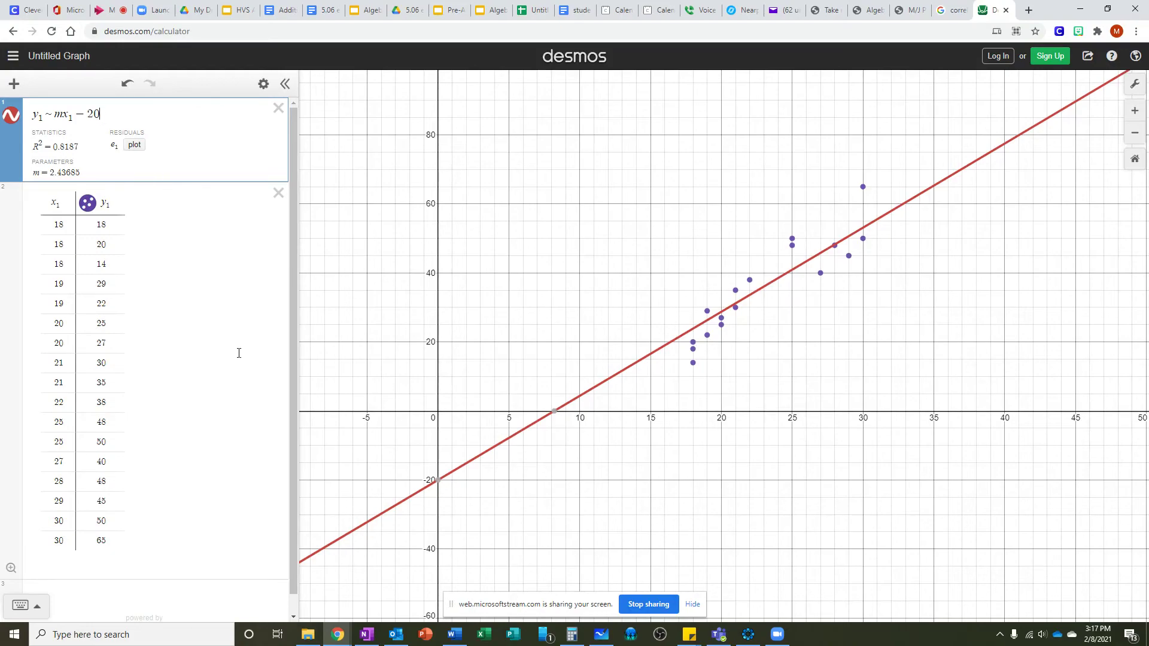
Step: Remove the − 20 from the regression expression to restore y₁ ~ mx₁
{"action": "mouse_move", "coordinate": [439, 484]}
{"action": "key", "text": "BackSpace"}
{"action": "key", "text": "BackSpace"}
{"action": "key", "text": "BackSpace"}
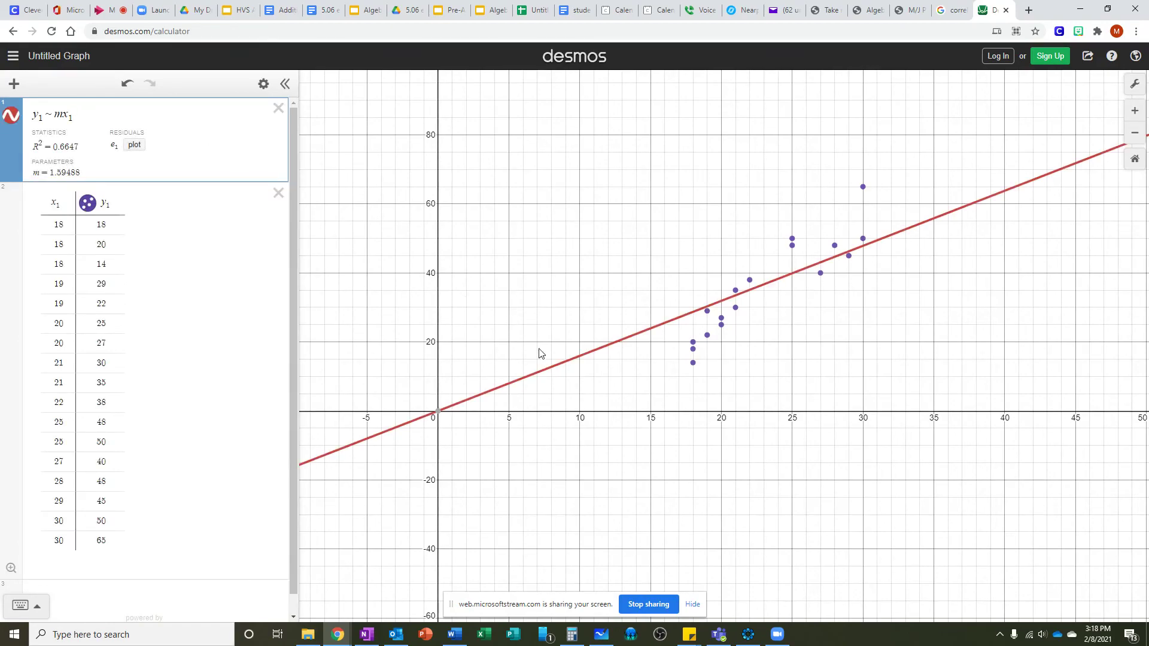
{"action": "mouse_move", "coordinate": [579, 357]}
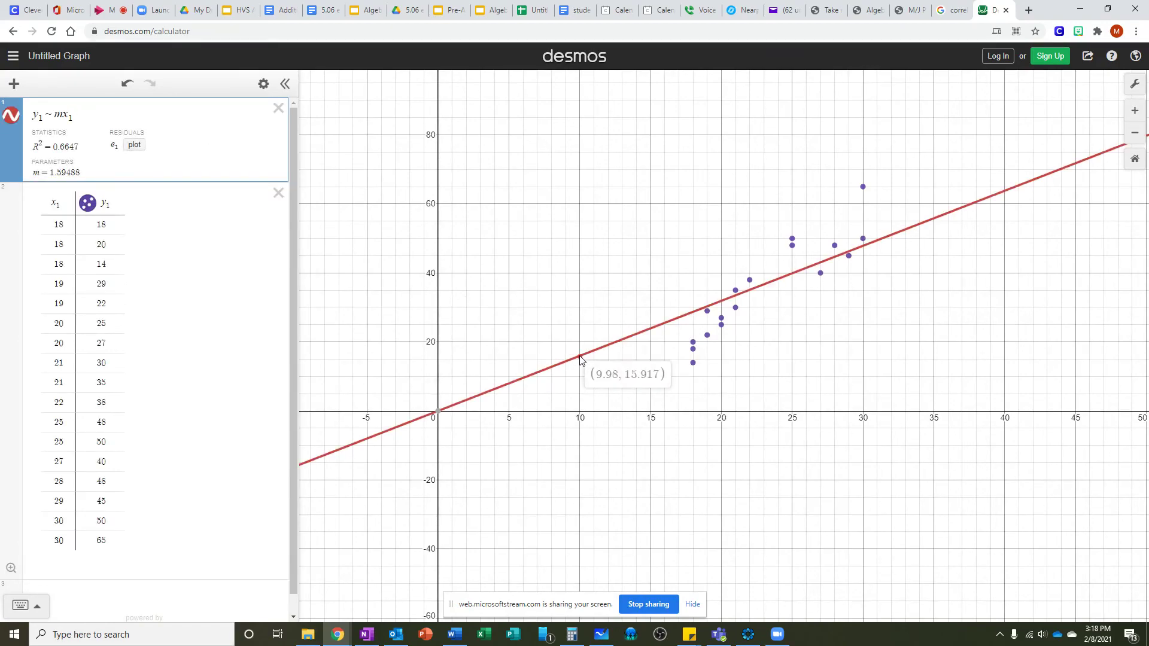